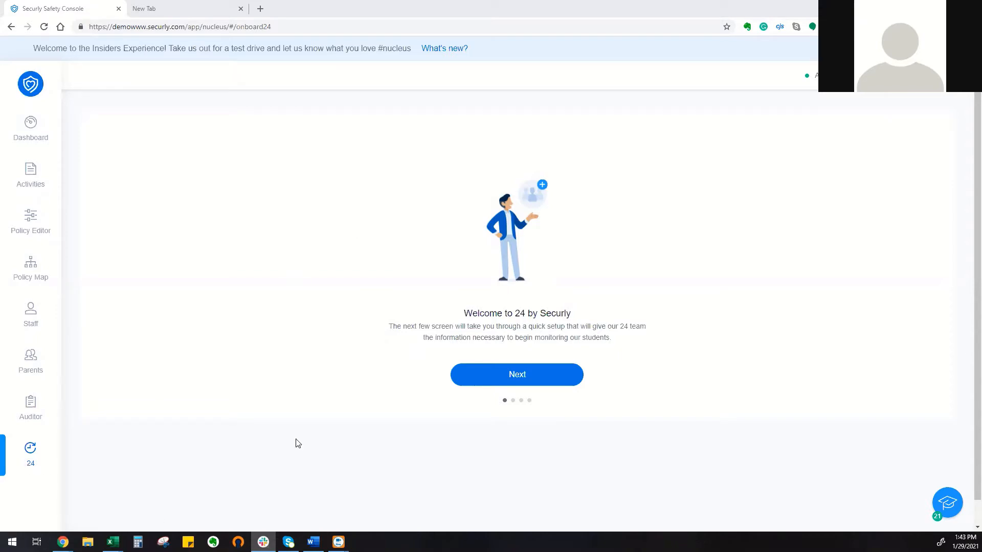
# Step: Advance through the 24 introduction pages on global contacts, OUs and OU level contacts, and start the setup
pyautogui.click(504, 382)
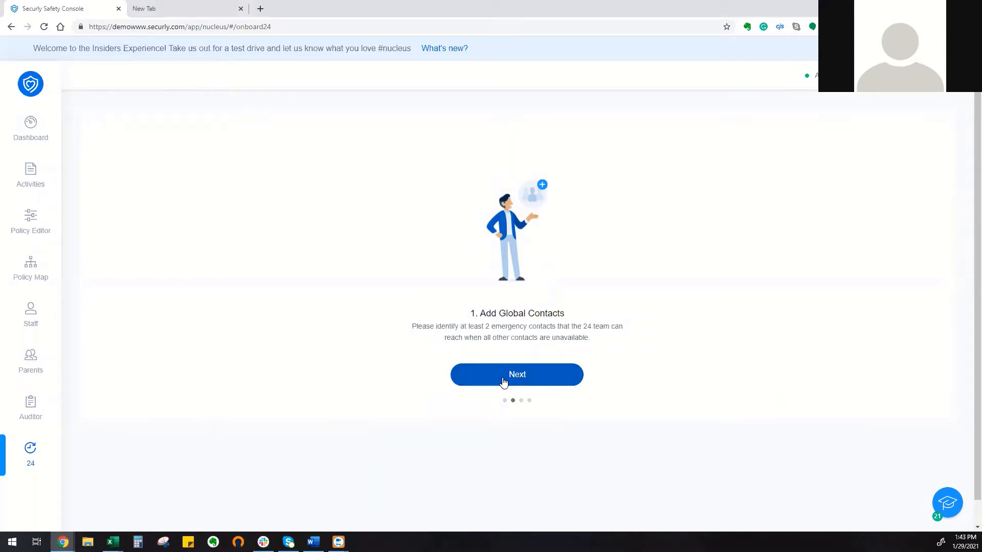
pyautogui.click(503, 382)
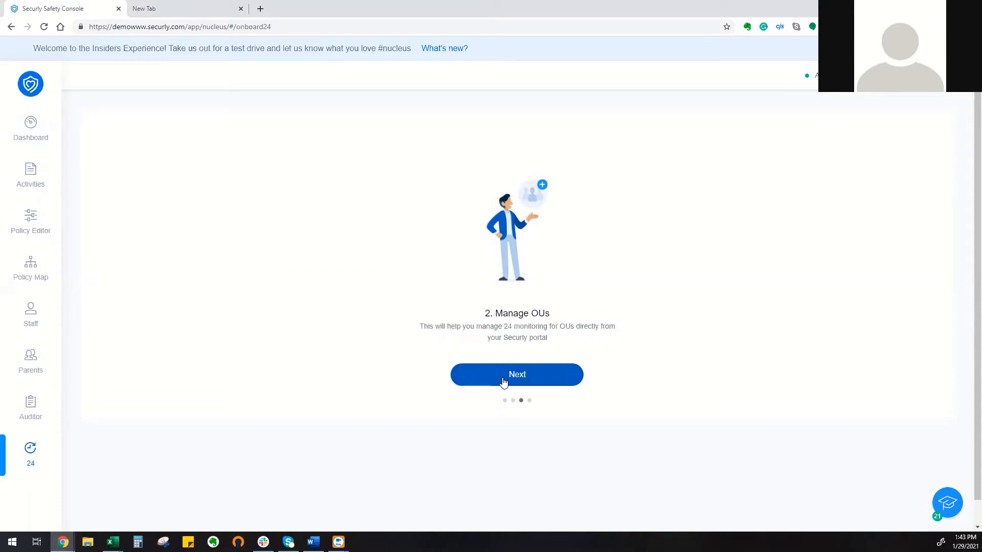
pyautogui.click(504, 382)
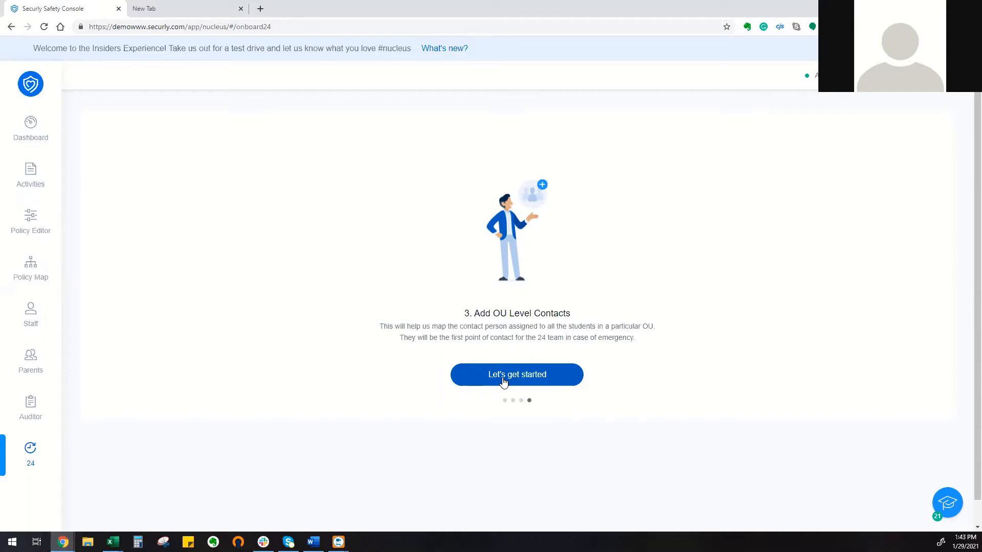
pyautogui.click(503, 381)
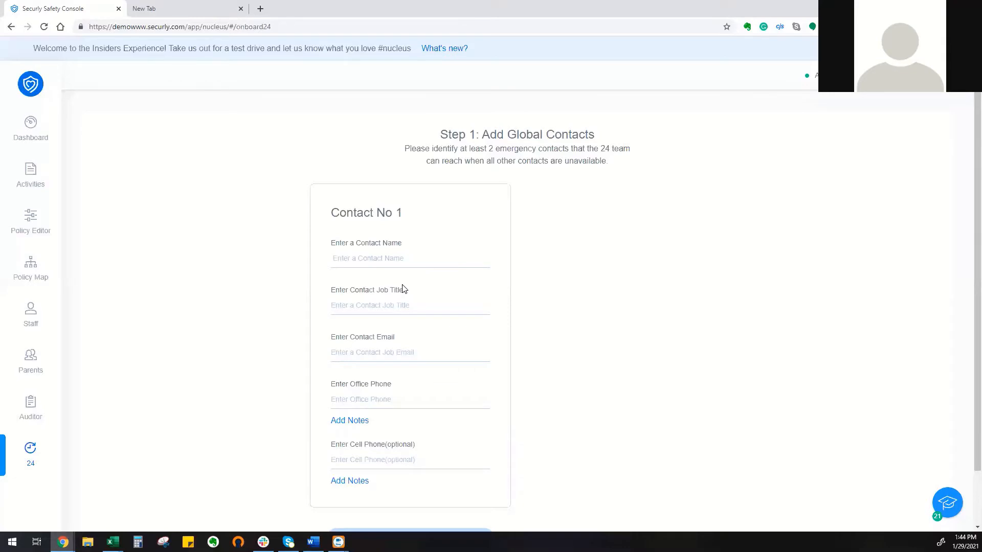
# Step: Complete the two global emergency contacts, including office phone notes, and proceed to managing OUs
pyautogui.click(350, 421)
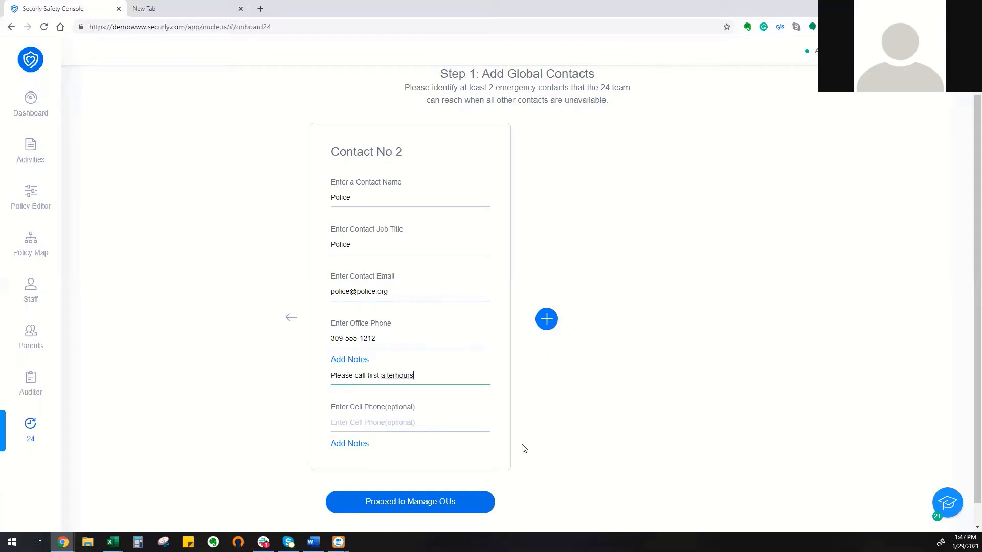
pyautogui.click(474, 504)
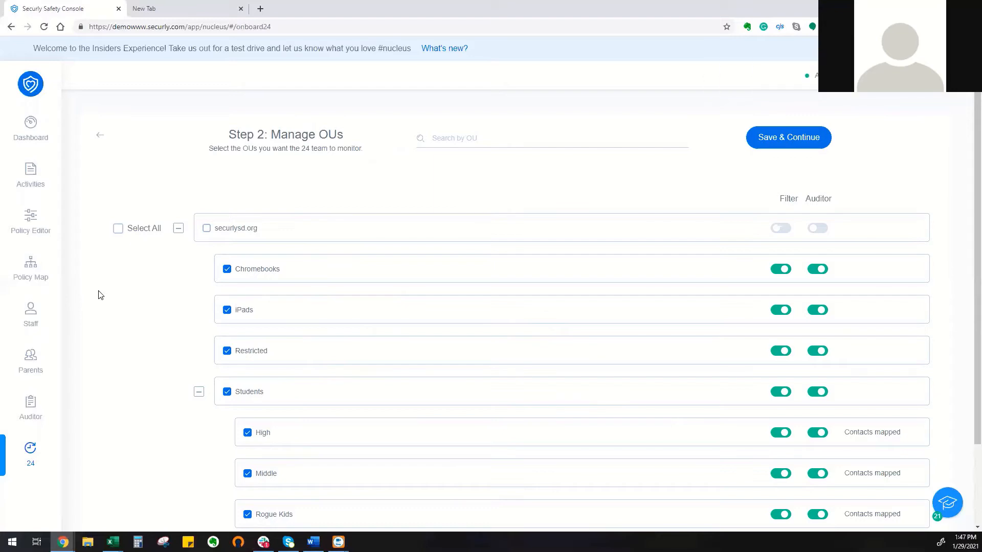
# Step: Select securlysd.org with all its OUs for monitoring, and exclude the iPads OU
pyautogui.click(205, 229)
pyautogui.click(205, 231)
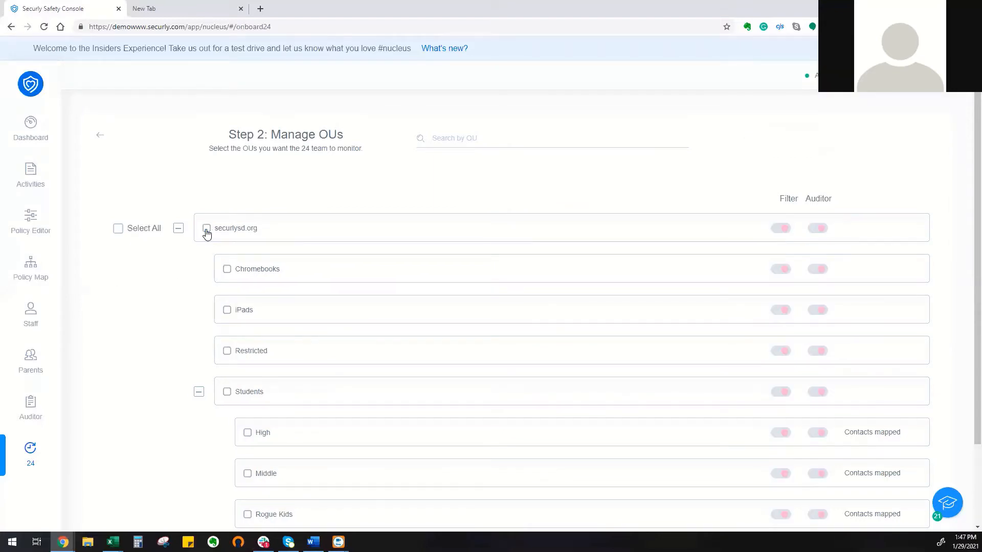
pyautogui.click(205, 231)
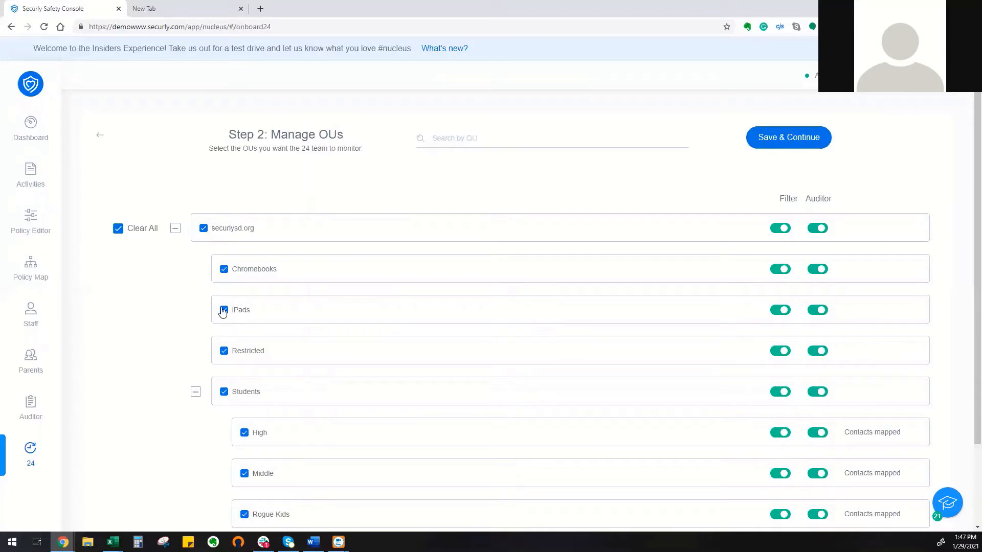
pyautogui.click(223, 309)
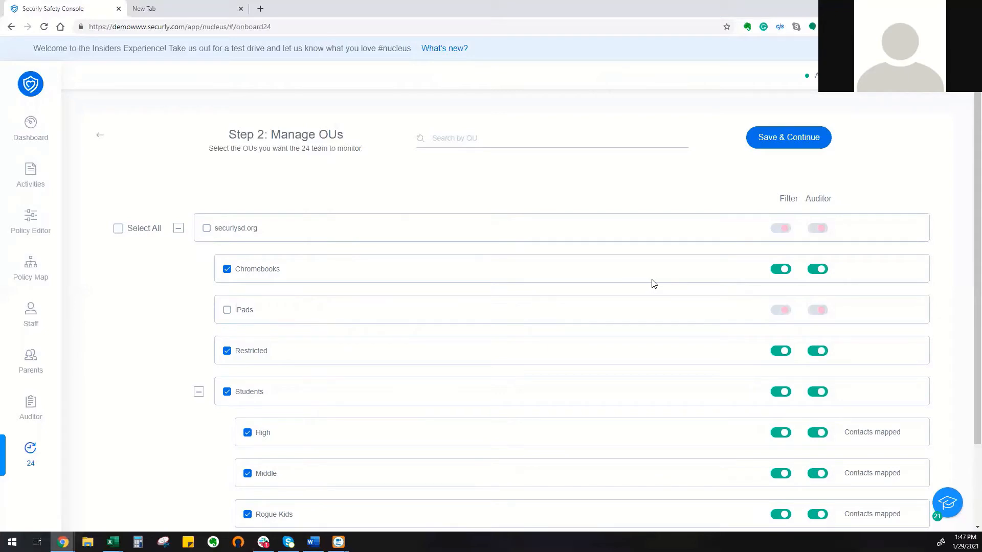
# Step: Turn Filter and Auditor monitoring for the Chromebooks OU off and back on
pyautogui.click(782, 273)
pyautogui.click(782, 274)
pyautogui.click(813, 269)
pyautogui.click(813, 269)
# Step: Save the OU selection and continue to adding OU level contacts
pyautogui.scroll(-1, 963, 448)
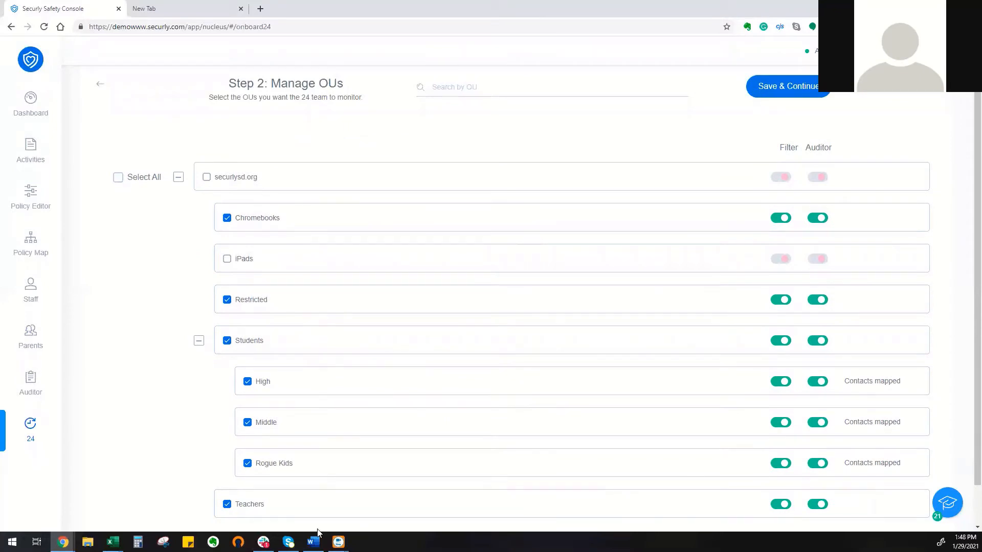
pyautogui.scroll(1, 623, 393)
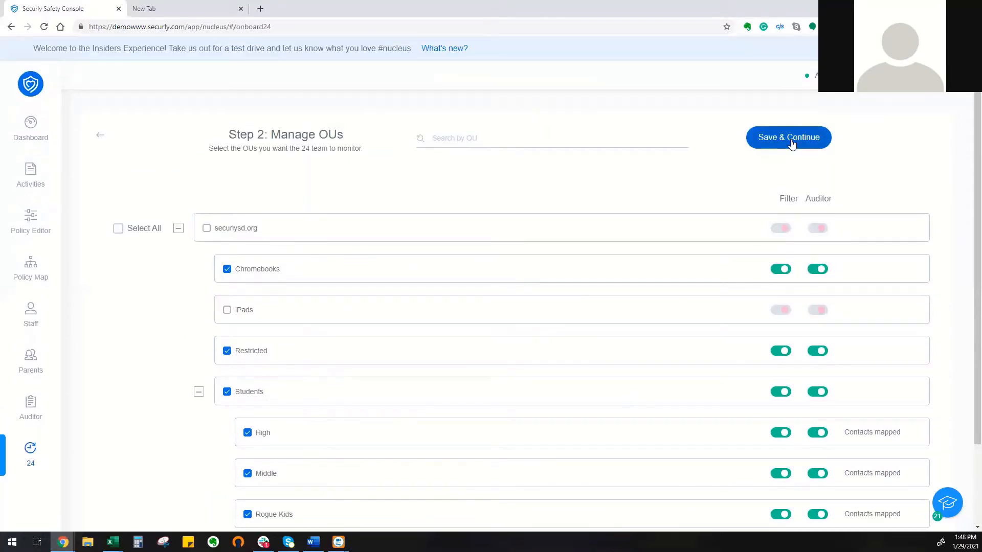
pyautogui.click(779, 149)
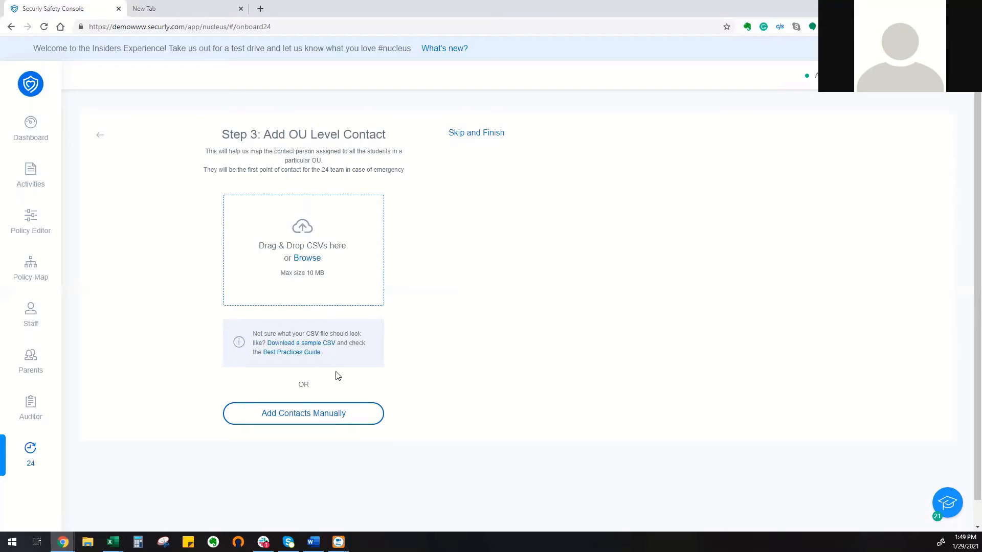
# Step: Open the sample school contacts CSV in Excel and examine its School Name, contact detail and Contact OU Groups columns
pyautogui.click(322, 350)
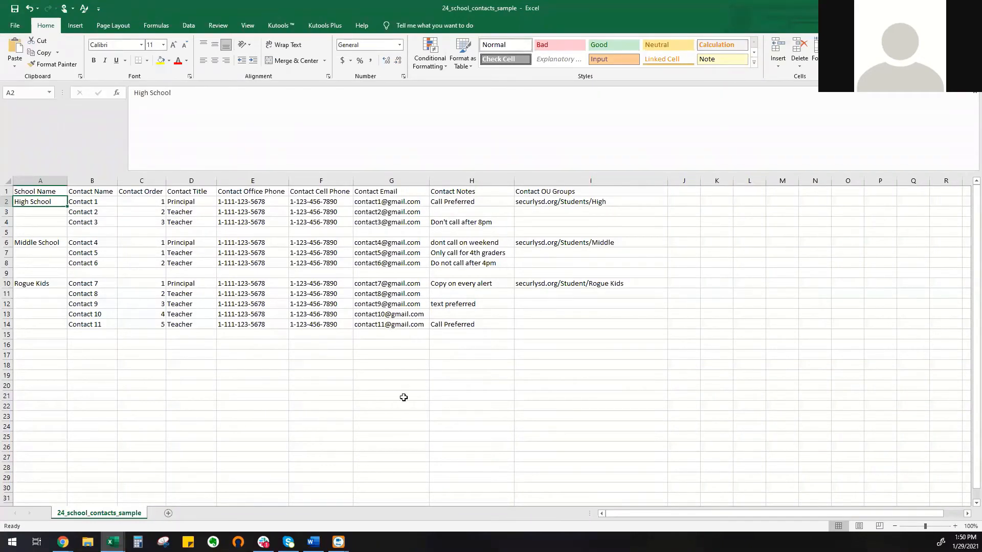
pyautogui.click(252, 436)
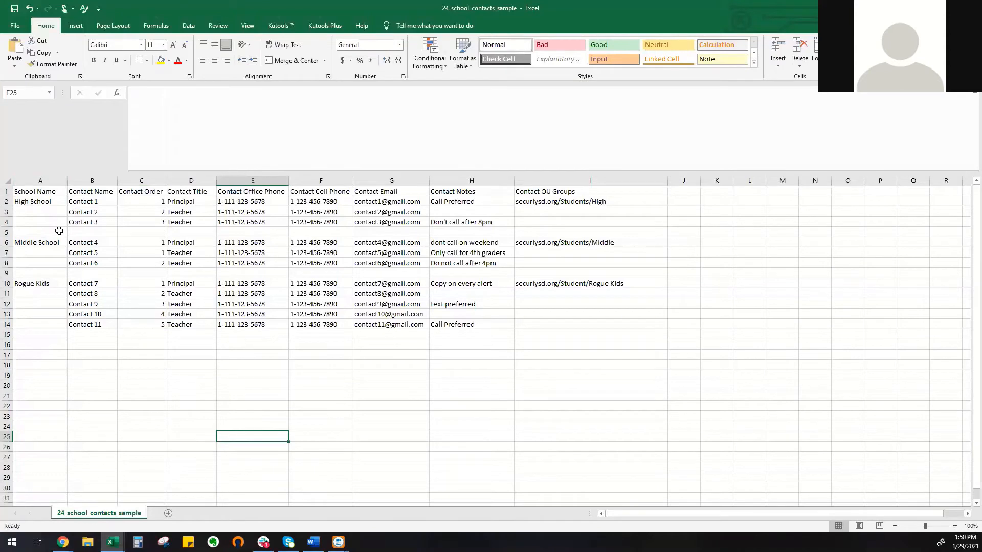
pyautogui.click(44, 181)
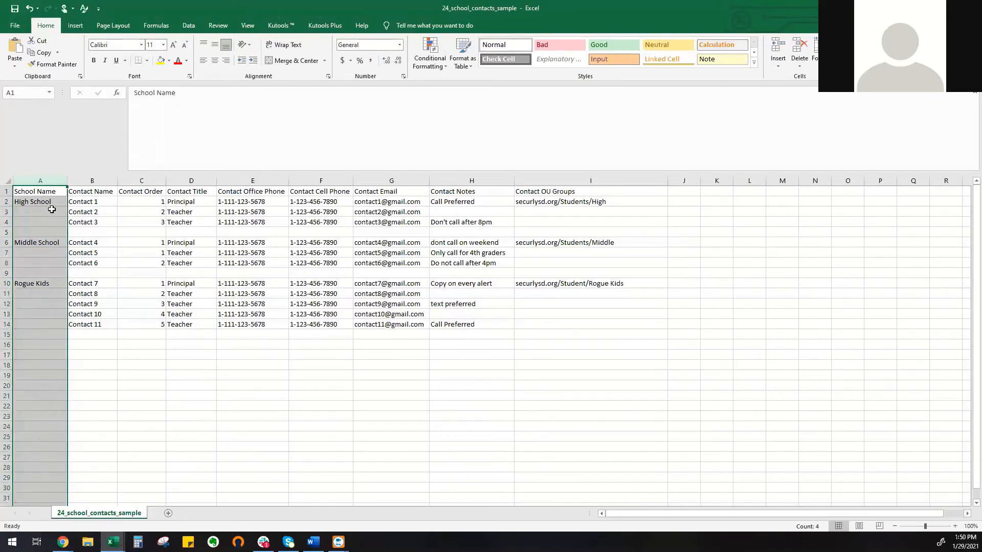
pyautogui.moveTo(92, 181); pyautogui.dragTo(453, 202)
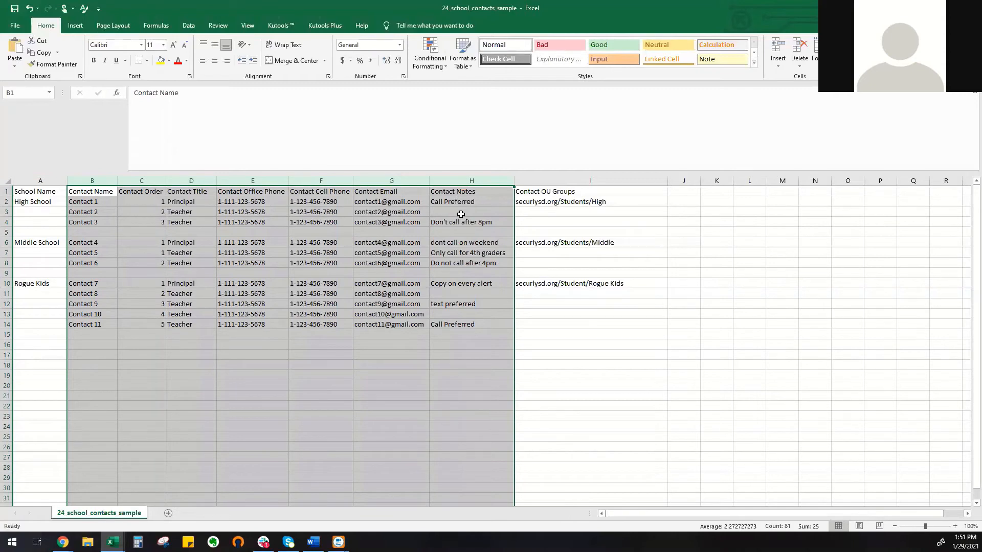
pyautogui.click(552, 211)
pyautogui.click(554, 181)
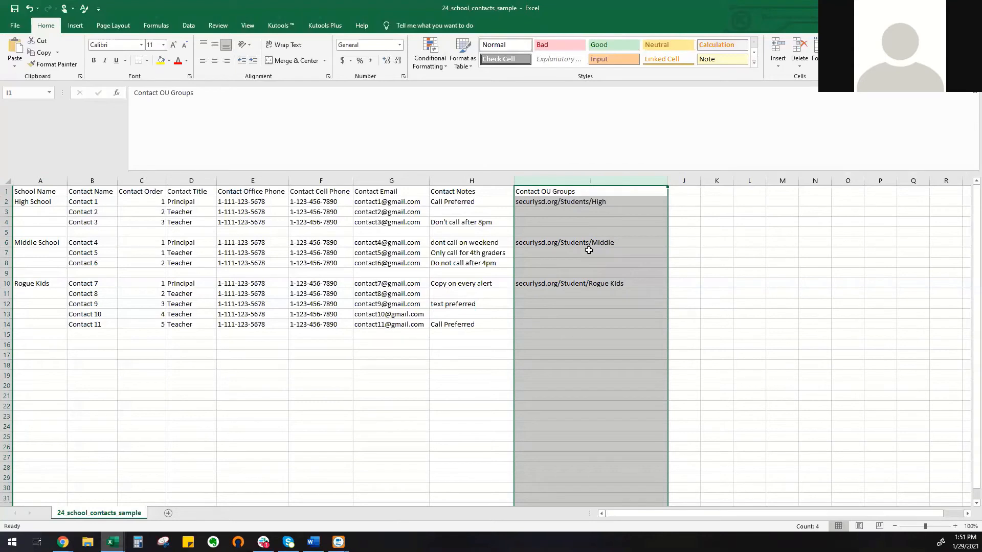
pyautogui.click(532, 211)
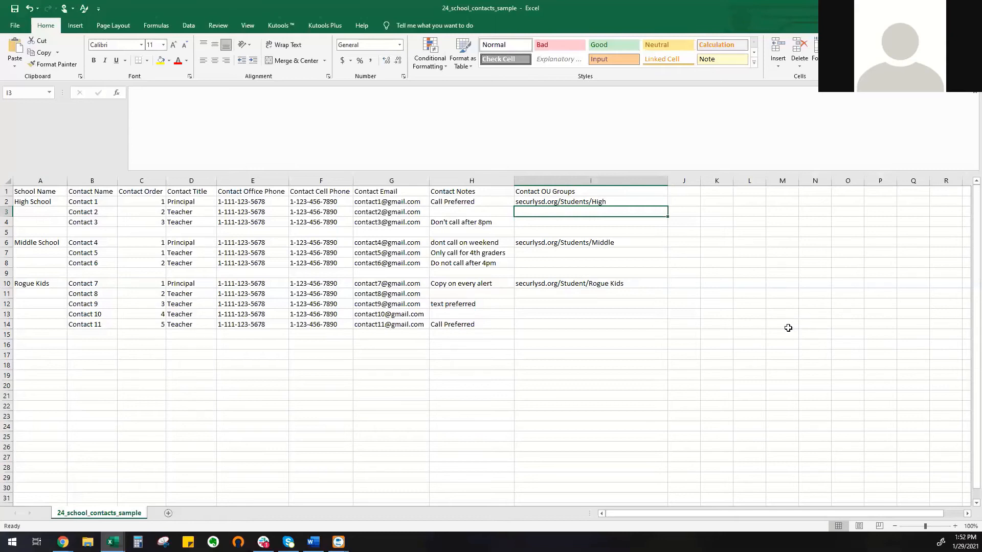
# Step: Switch back to the Securly console in Chrome and upload 24_school_contacts_sample from the Test Data folder
pyautogui.hotkey('alt', 'Tab')
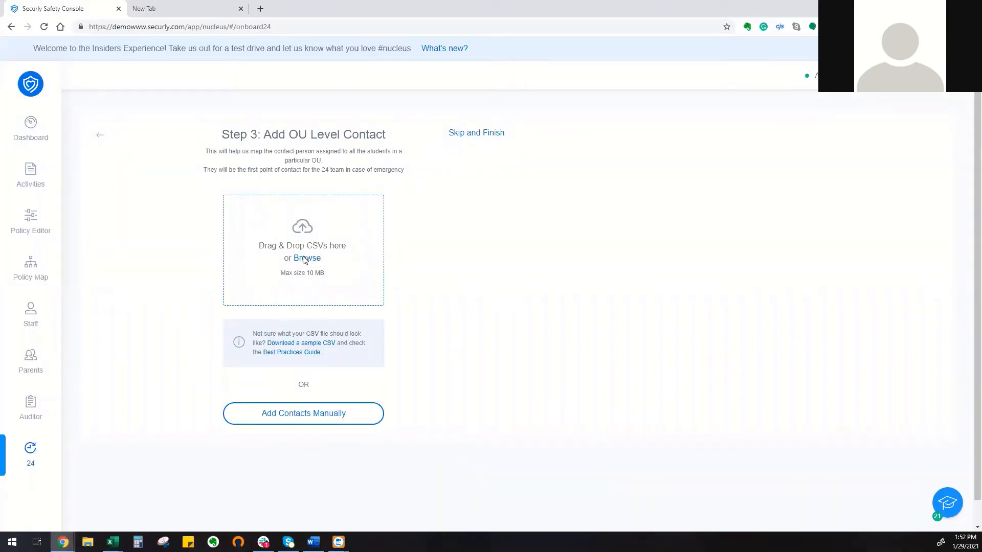
pyautogui.click(305, 259)
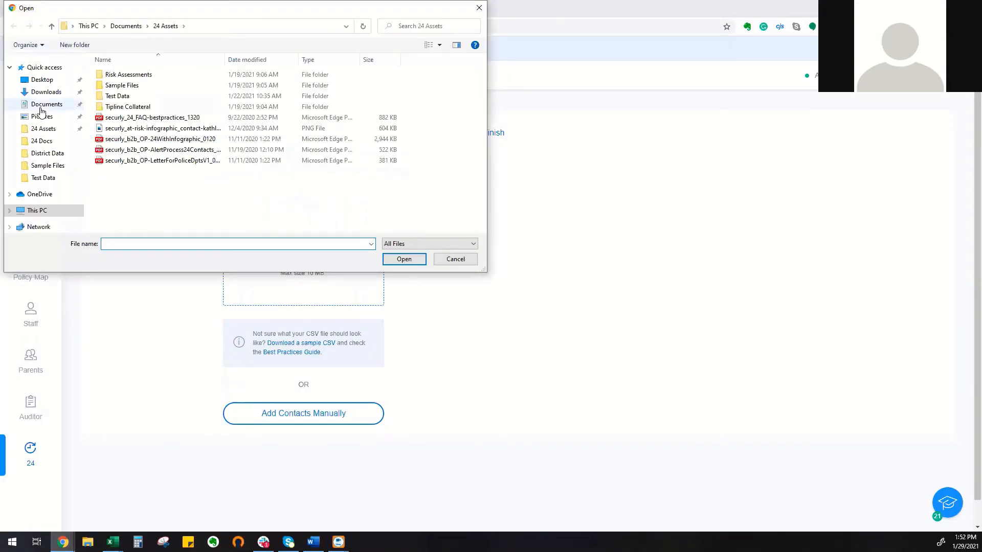
pyautogui.doubleClick(118, 96)
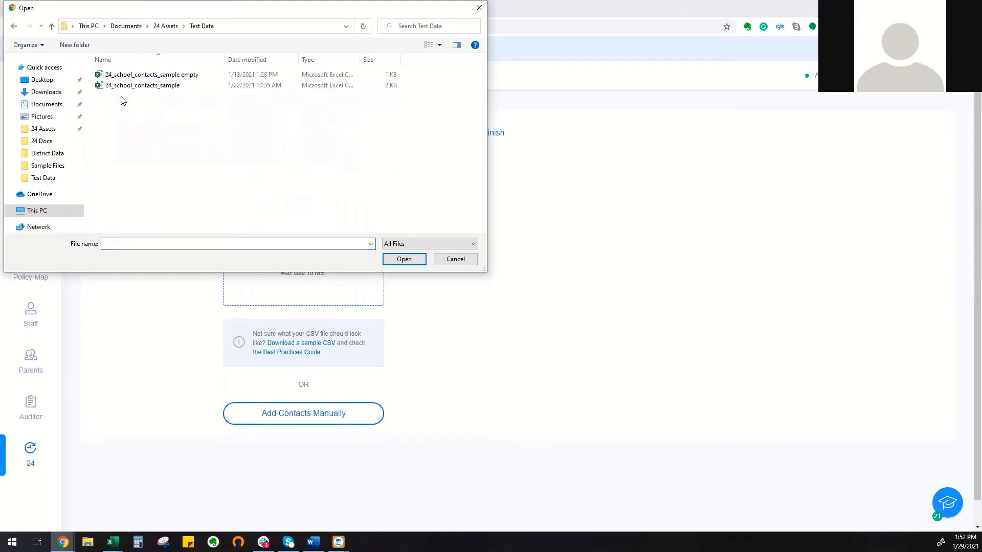
pyautogui.click(126, 86)
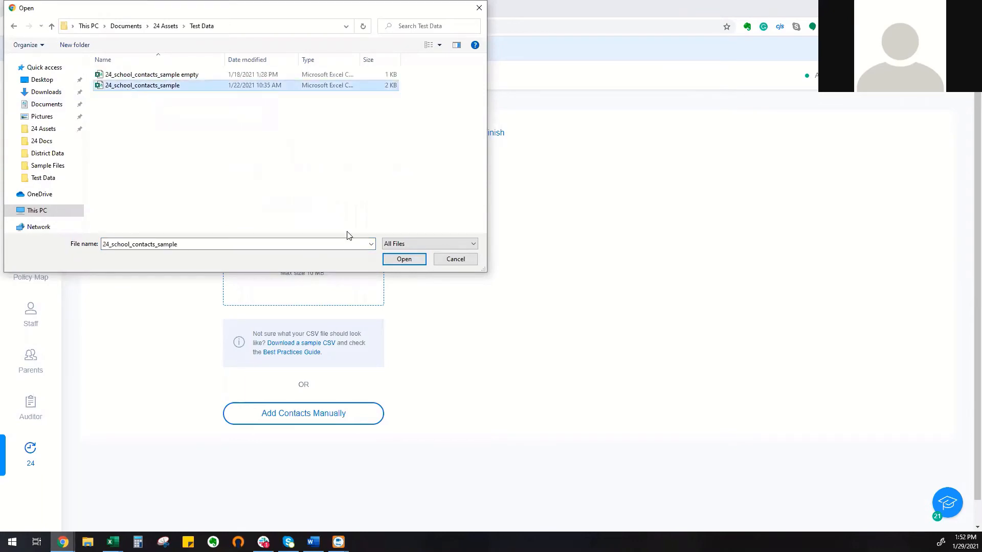
pyautogui.click(404, 260)
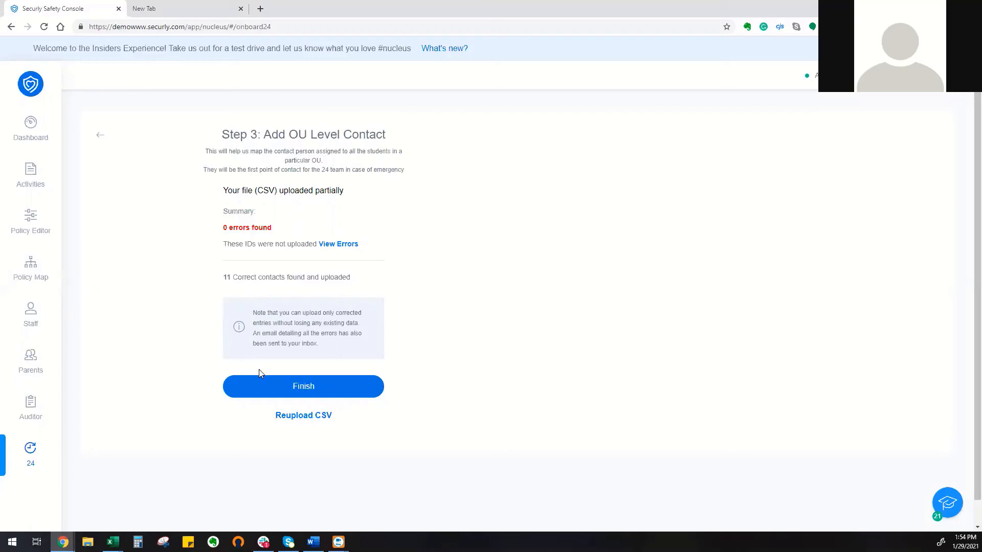
# Step: Finish the 24 setup and open CSV management for the school contacts
pyautogui.click(268, 386)
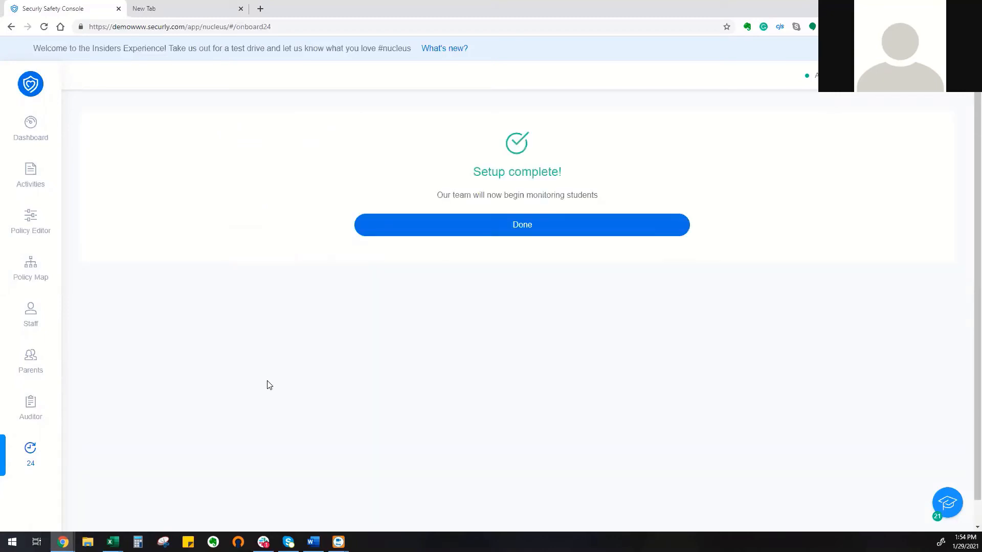
pyautogui.click(504, 233)
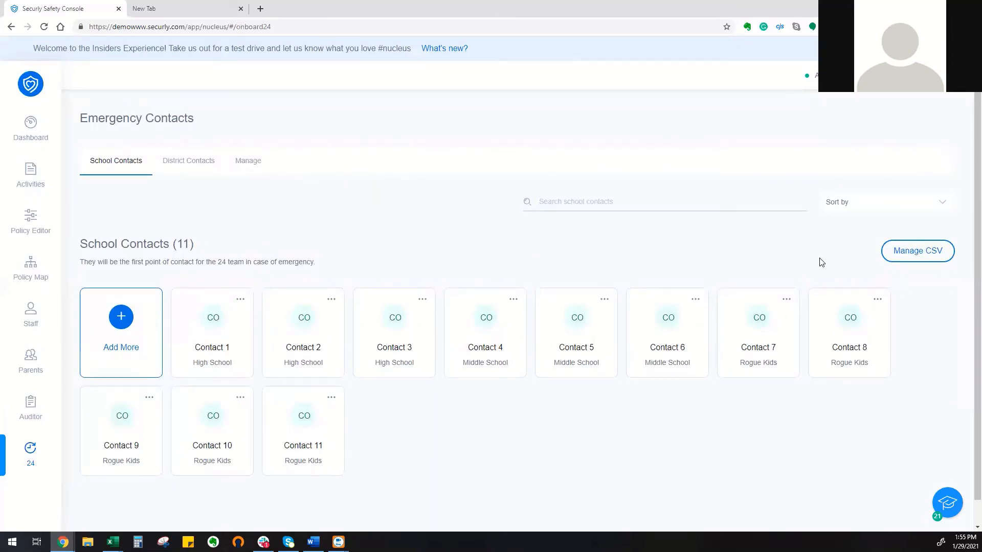
pyautogui.click(913, 251)
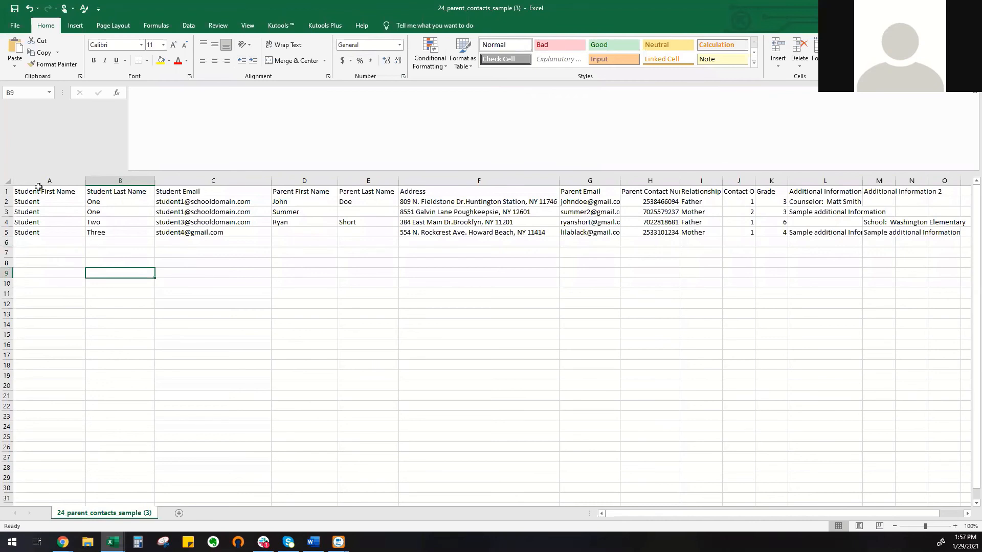
# Step: Examine the student, parent contact and Additional Information columns in the 24_parent_contacts_sample (3) spreadsheet
pyautogui.moveTo(35, 181); pyautogui.dragTo(156, 180)
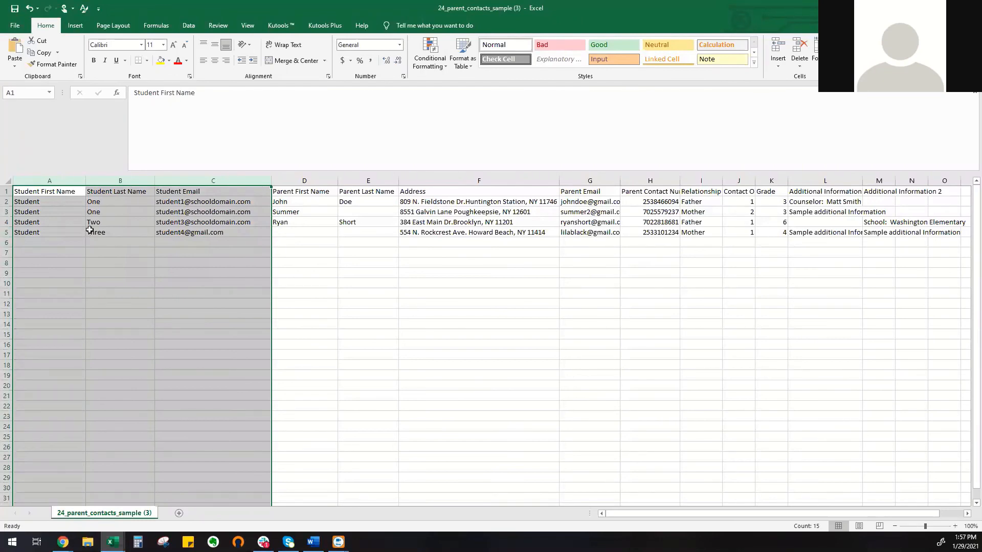
pyautogui.click(318, 270)
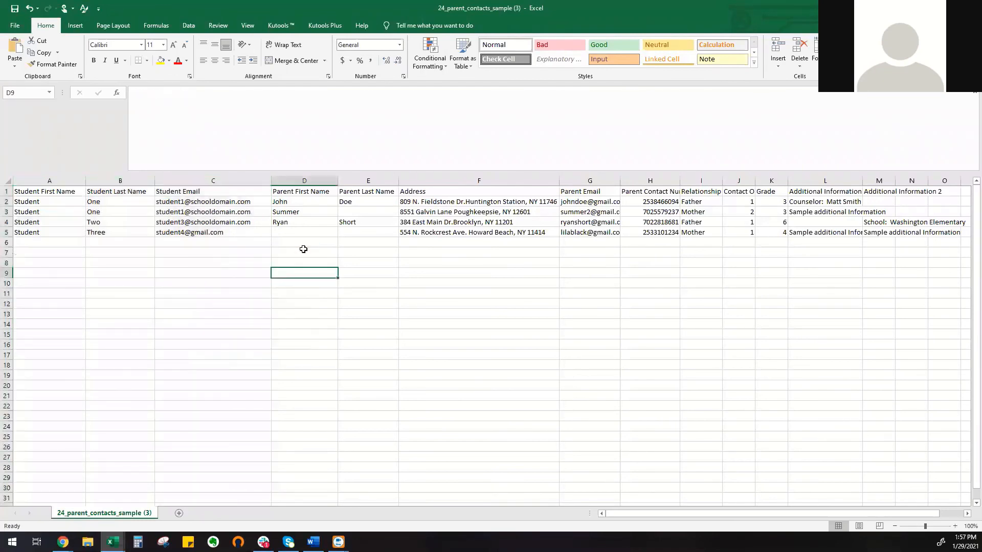
pyautogui.click(293, 181)
pyautogui.moveTo(504, 174); pyautogui.dragTo(734, 197)
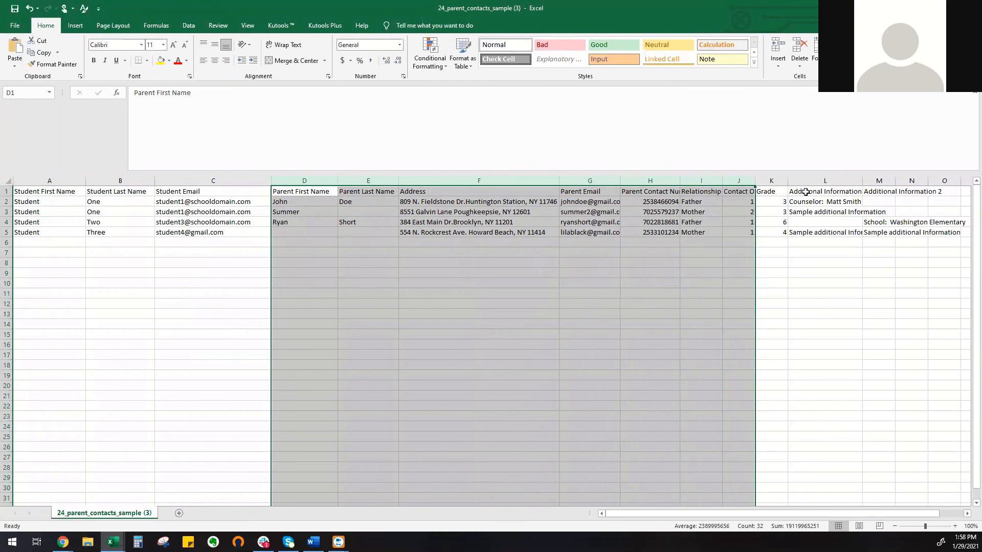
pyautogui.moveTo(805, 192); pyautogui.dragTo(864, 198)
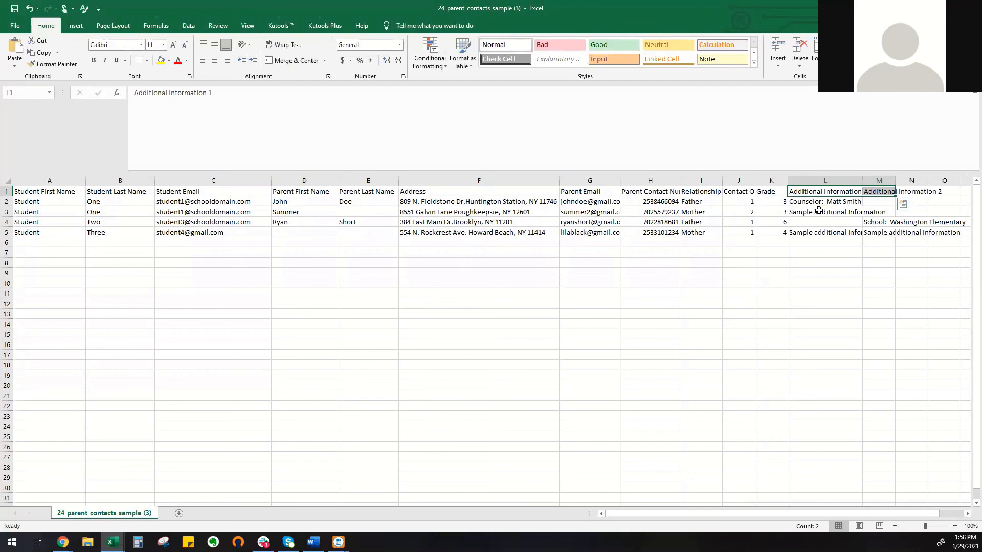
pyautogui.click(814, 202)
pyautogui.click(888, 226)
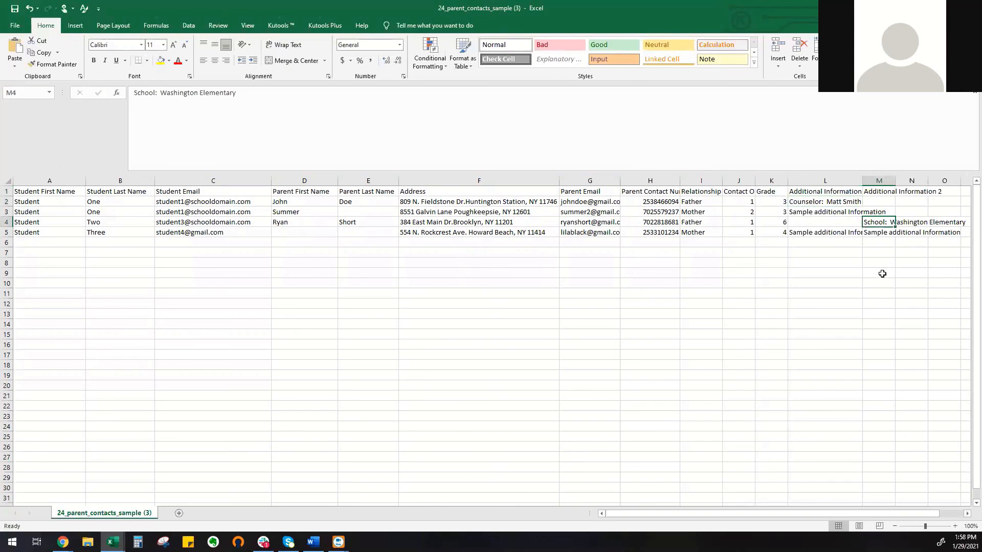
pyautogui.moveTo(834, 192); pyautogui.dragTo(875, 192)
pyautogui.click(827, 203)
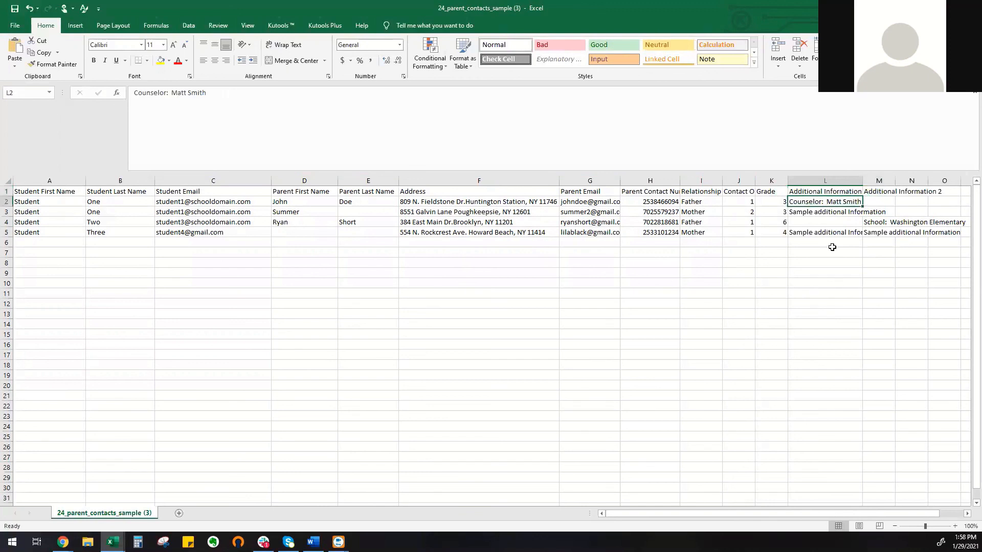